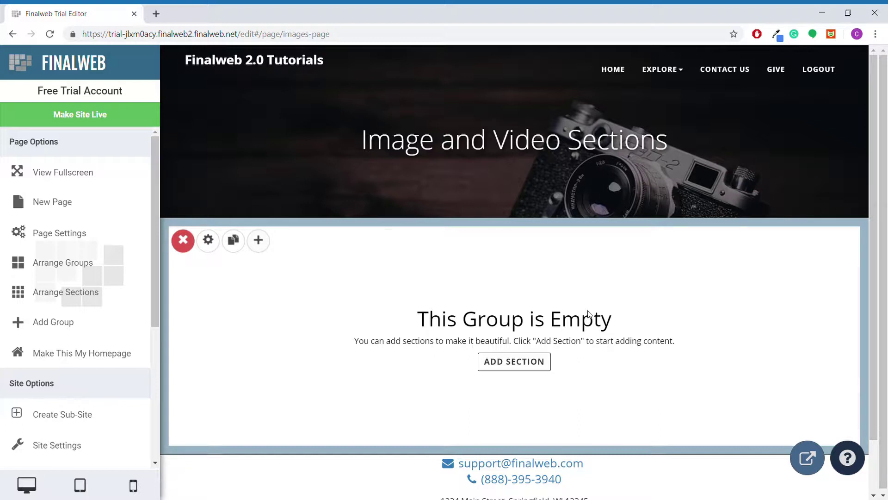
Add an Image section to the empty group, keeping its Image Type as Local.
{"action": "left_click", "coordinate": [526, 363]}
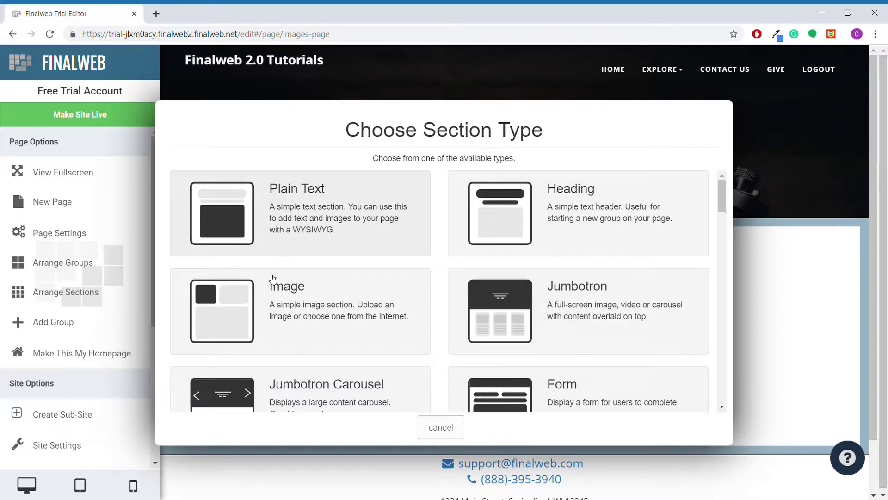
{"action": "left_click", "coordinate": [260, 310]}
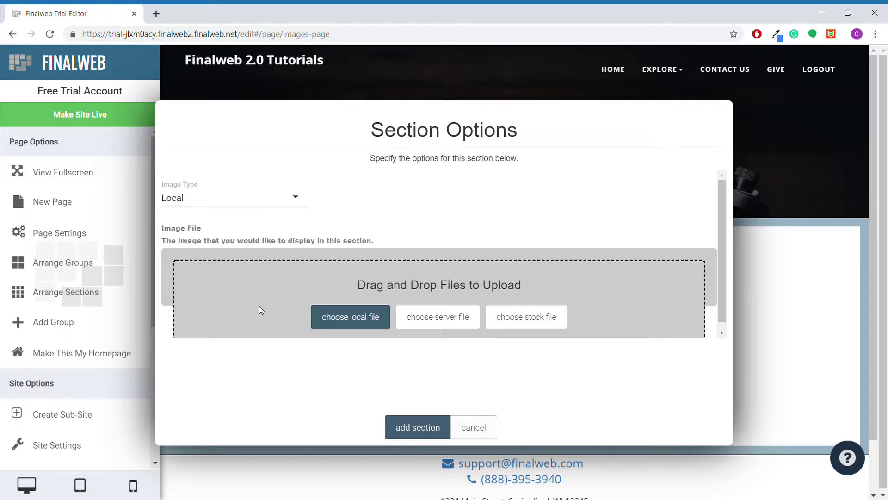
{"action": "left_click", "coordinate": [257, 199]}
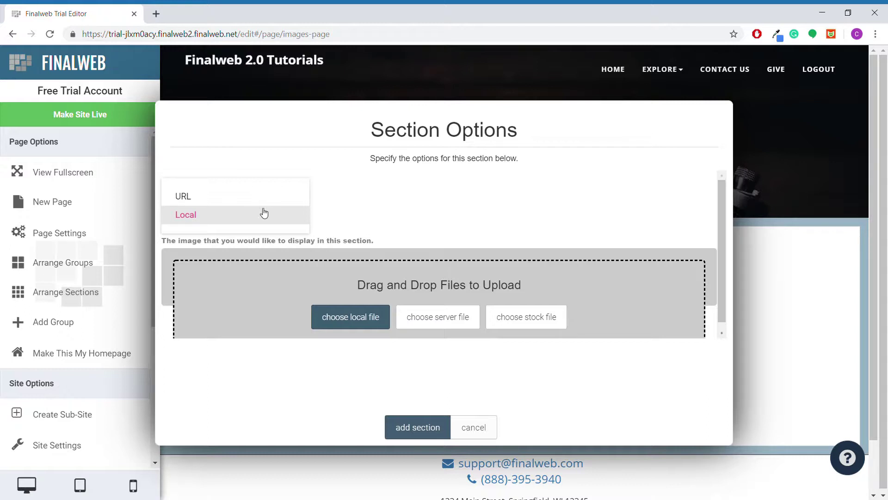
{"action": "left_click", "coordinate": [375, 242]}
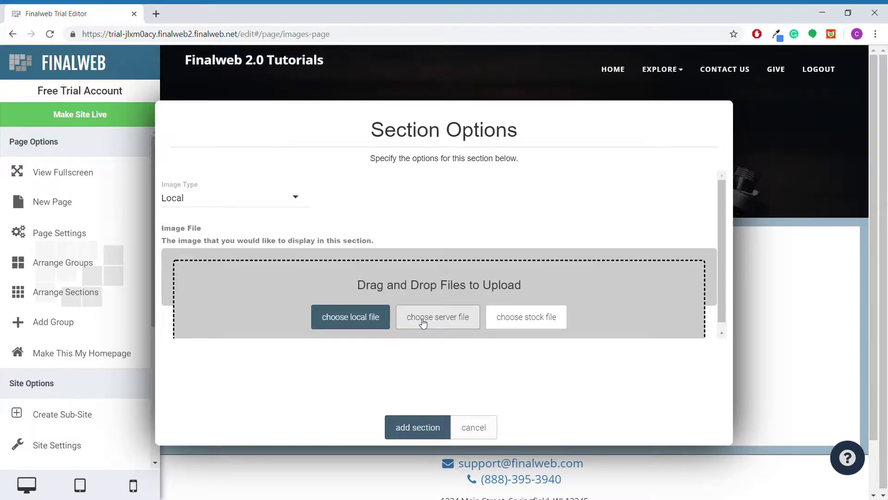
Search the Pixabay stock library for 'camera' and upload a camera photo.
{"action": "left_click", "coordinate": [517, 325]}
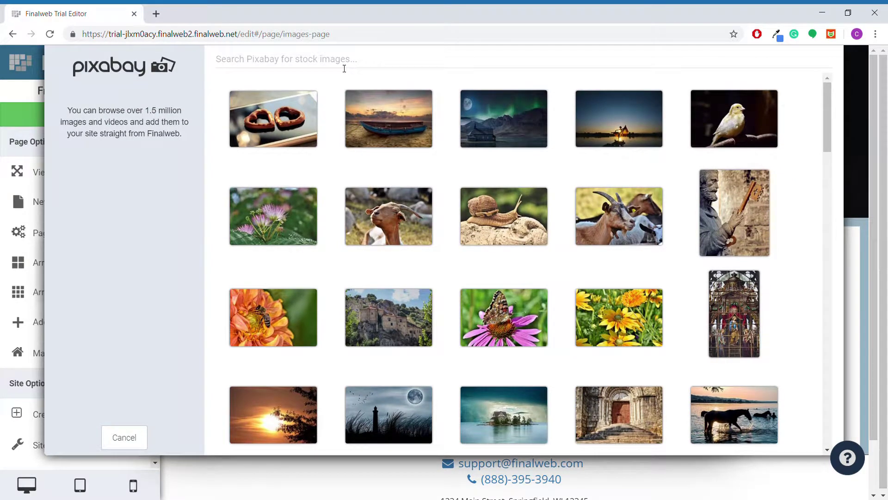
{"action": "left_click", "coordinate": [344, 69]}
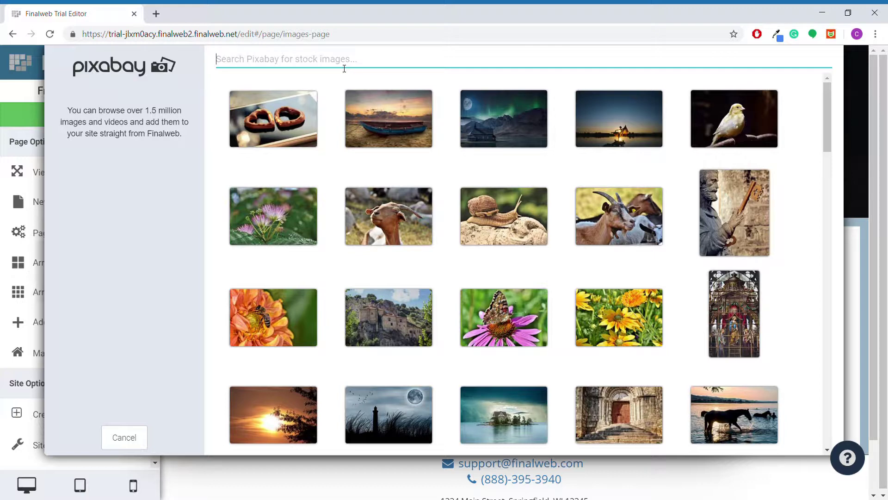
{"action": "type", "text": "camera"}
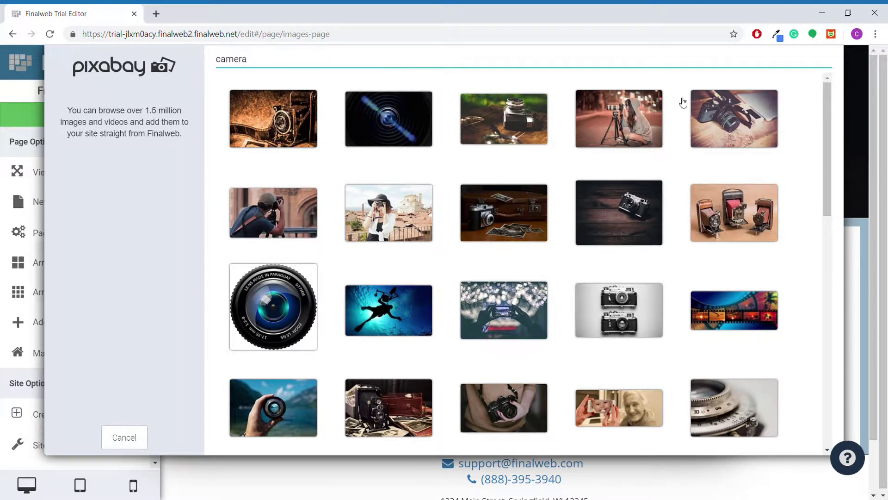
{"action": "left_click", "coordinate": [733, 132]}
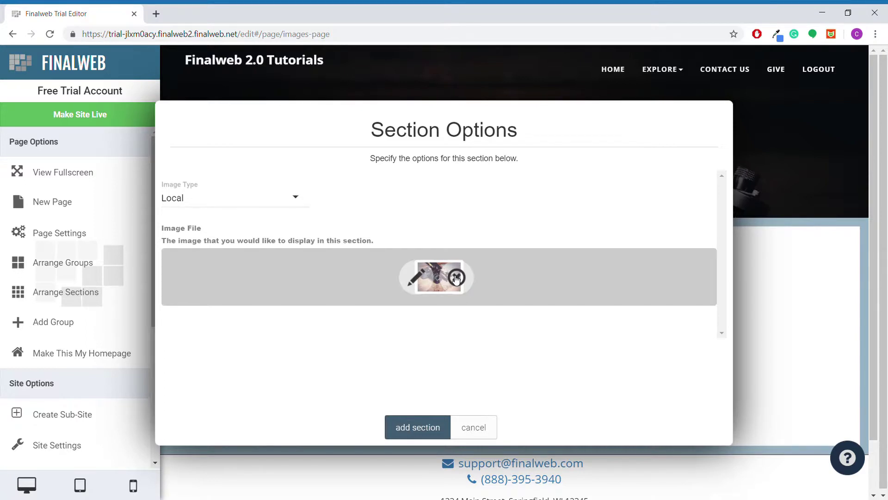
Crop the camera photo to 16:9 with the frame shifted slightly down, then save it.
{"action": "left_click", "coordinate": [420, 276]}
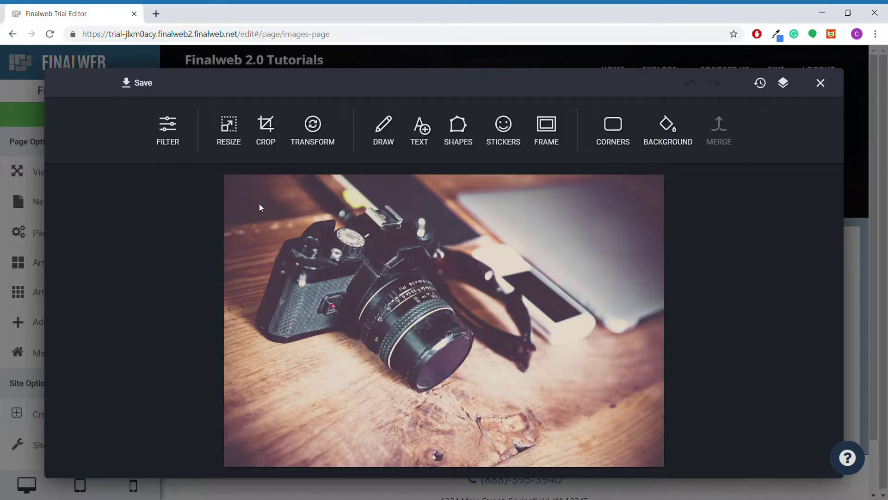
{"action": "left_click", "coordinate": [276, 131]}
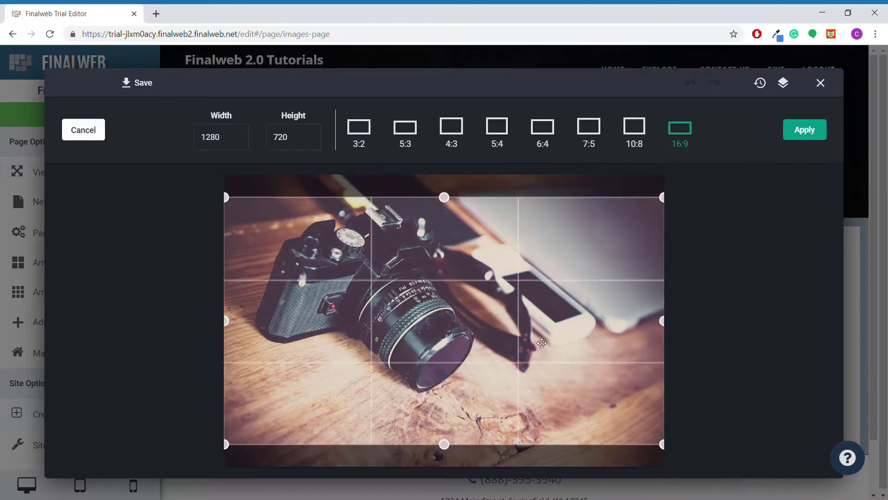
{"action": "left_click_drag", "start_coordinate": [467, 255], "coordinate": [466, 269]}
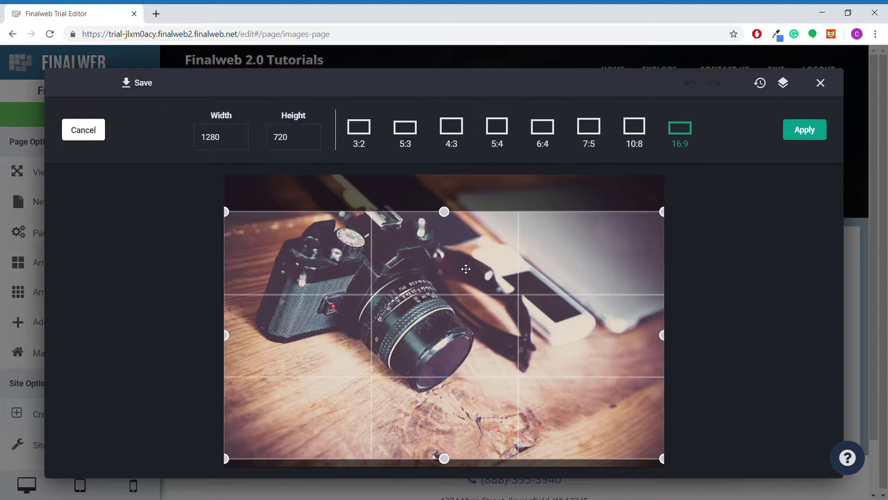
{"action": "left_click", "coordinate": [801, 129]}
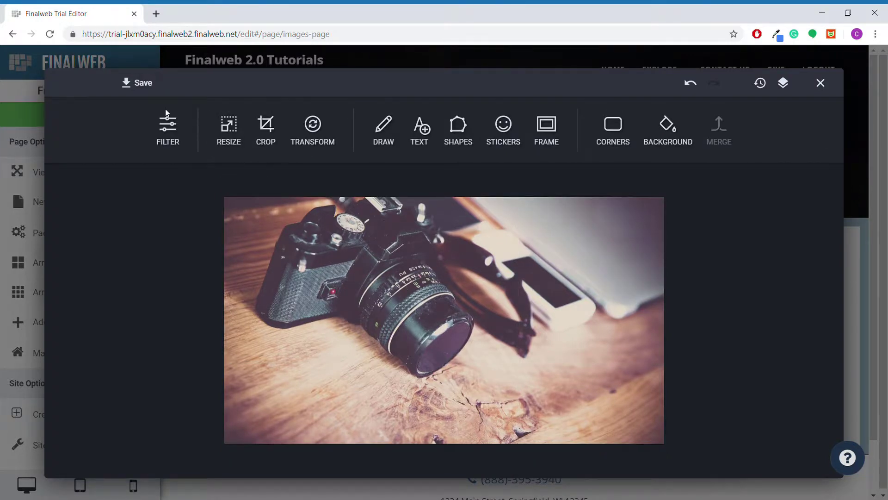
{"action": "left_click", "coordinate": [144, 85]}
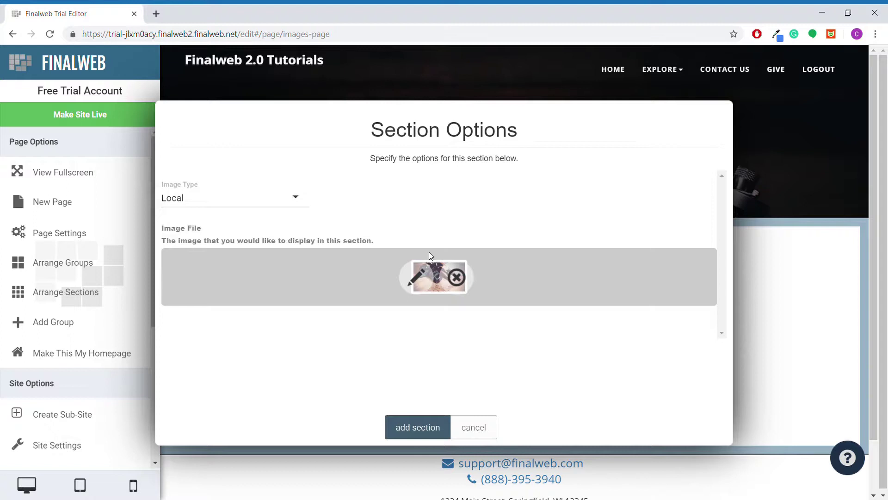
Add the camera image section, then enlarge it and move it to the group's right side.
{"action": "left_click", "coordinate": [411, 428]}
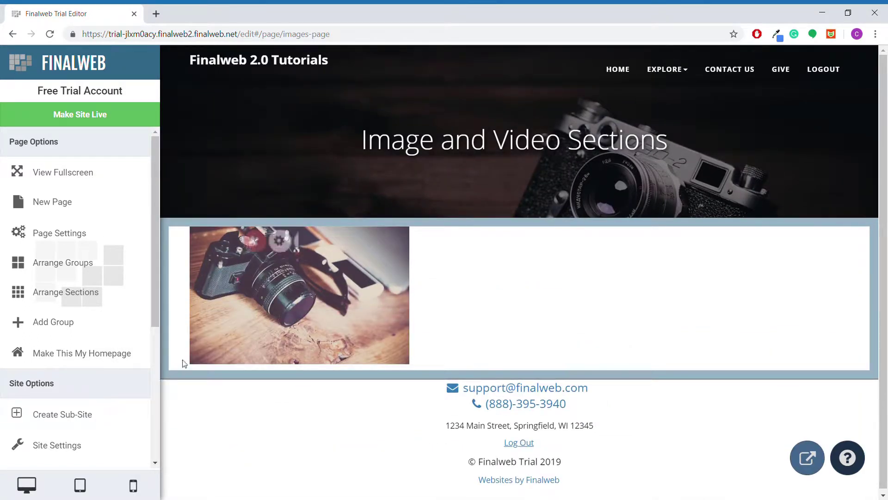
{"action": "left_click", "coordinate": [101, 301]}
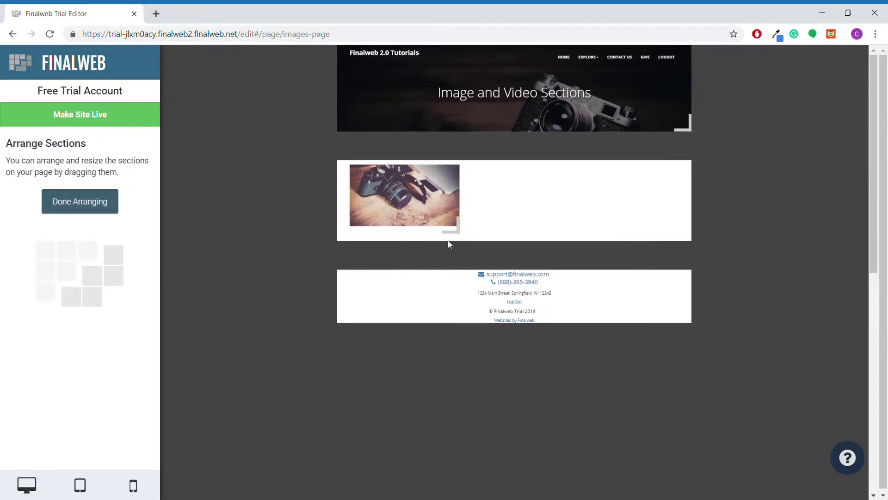
{"action": "left_click_drag", "start_coordinate": [461, 232], "coordinate": [508, 273]}
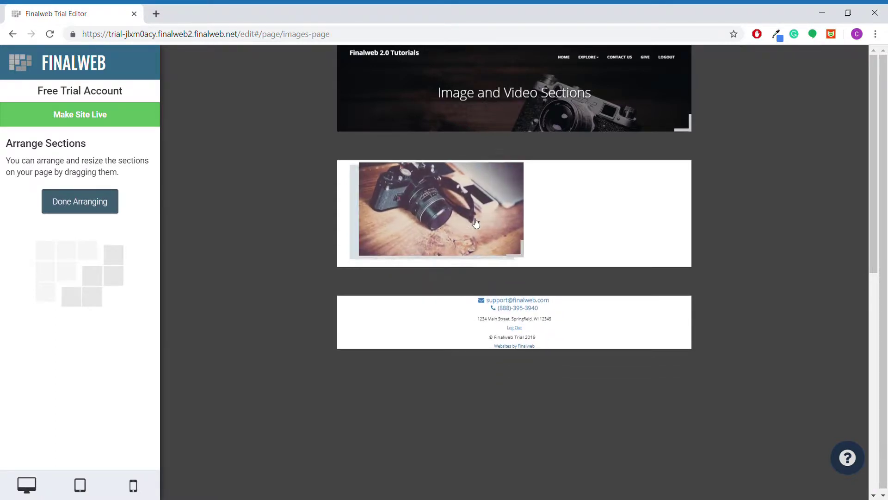
{"action": "left_click_drag", "start_coordinate": [476, 223], "coordinate": [628, 225]}
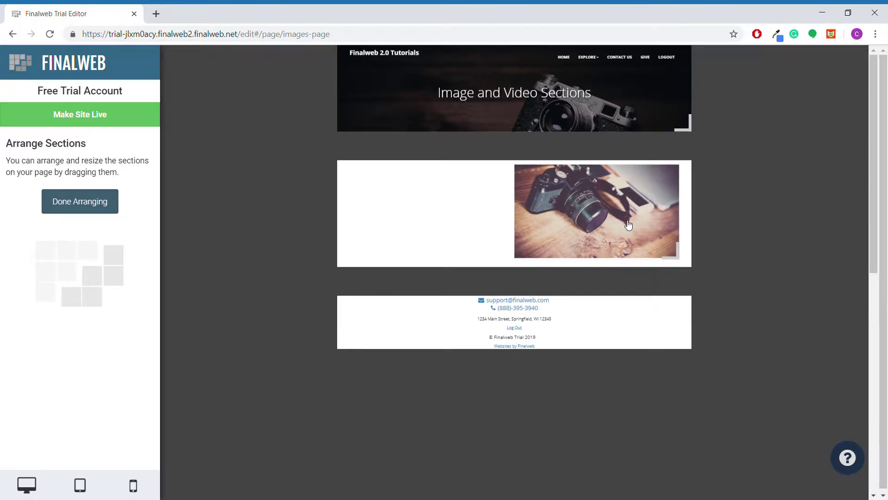
Finish arranging and open the camera image's properties, keeping Link To as Other and Image Type as Local.
{"action": "left_click", "coordinate": [72, 203]}
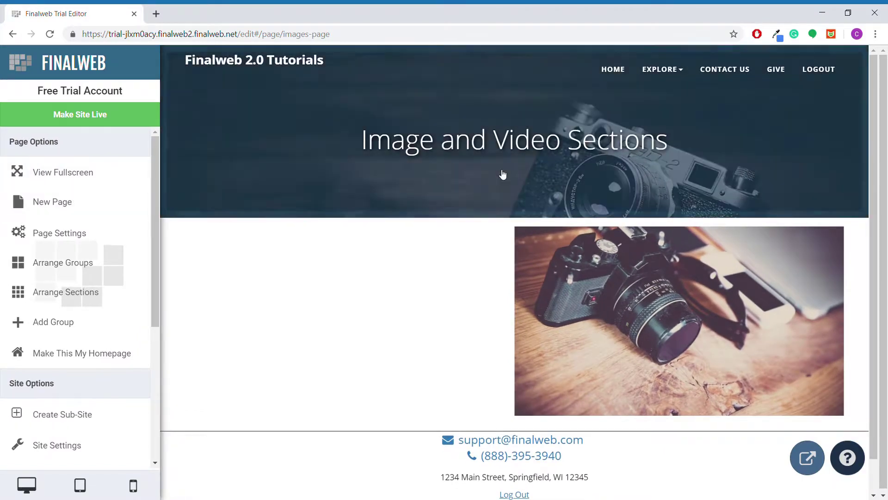
{"action": "mouse_move", "coordinate": [718, 251]}
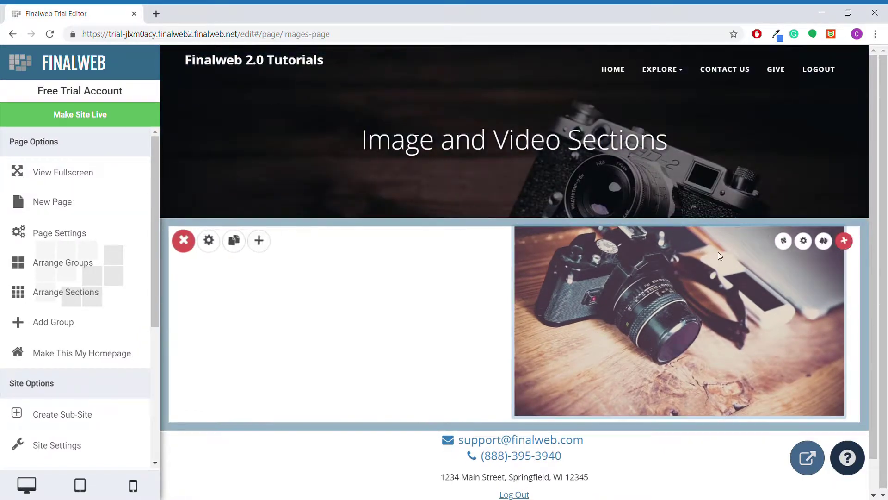
{"action": "left_click", "coordinate": [801, 242]}
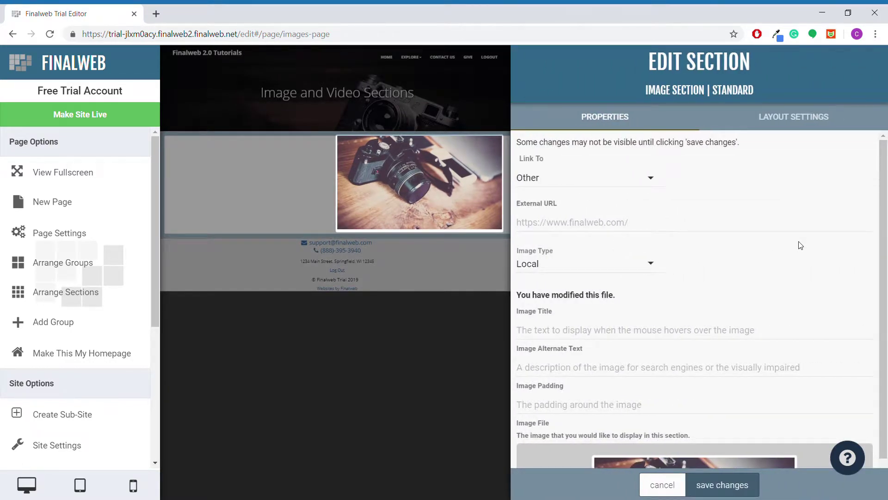
{"action": "left_click", "coordinate": [556, 178]}
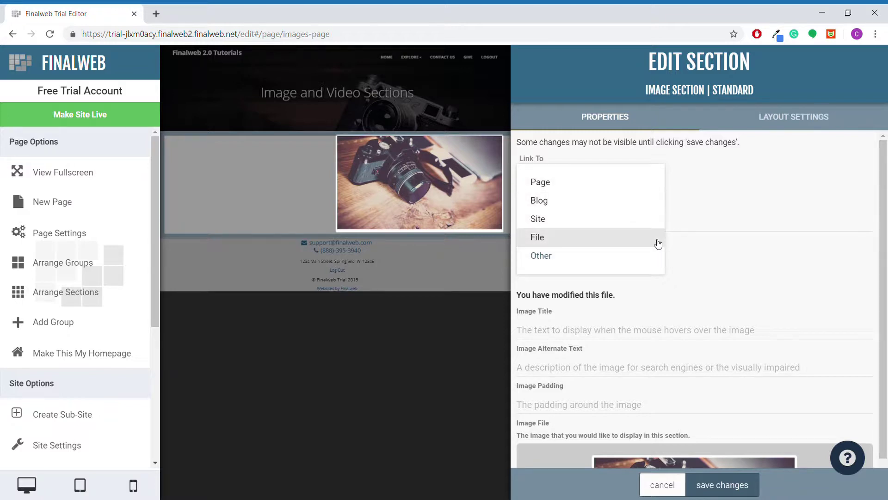
{"action": "left_click", "coordinate": [711, 192]}
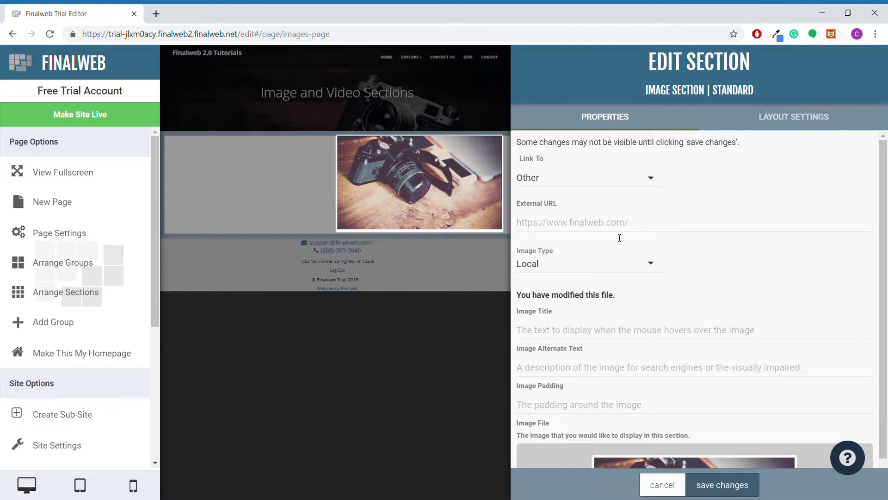
{"action": "left_click", "coordinate": [561, 265]}
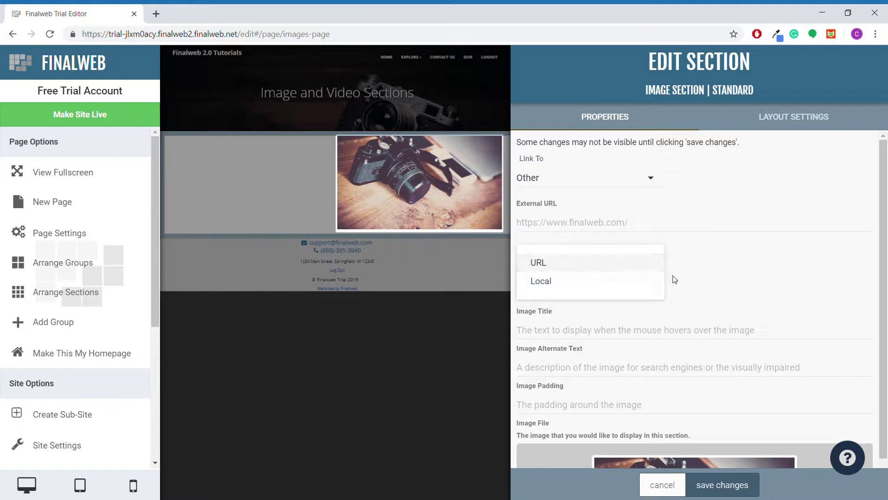
{"action": "left_click", "coordinate": [716, 290]}
{"action": "scroll", "coordinate": [672, 288], "scroll_direction": "down", "scroll_amount": 2}
{"action": "scroll", "coordinate": [672, 287], "scroll_direction": "down", "scroll_amount": 1}
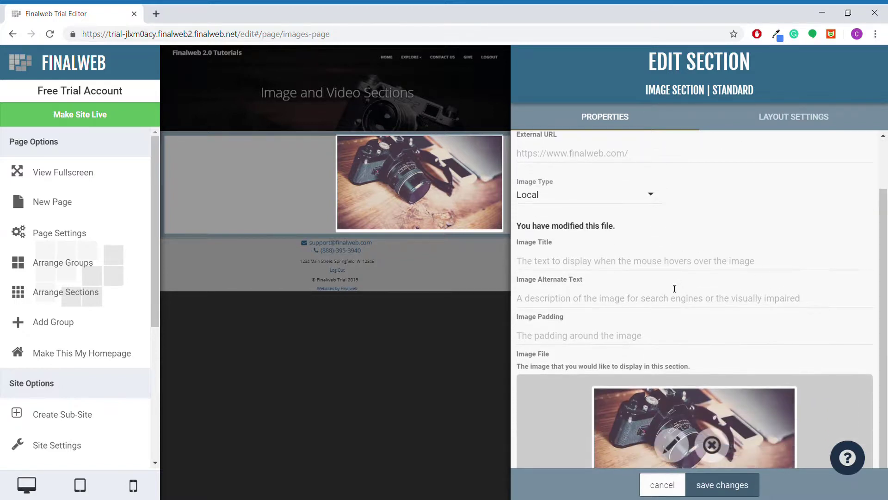
Set the camera image's title to 'My title' and its alternate text to 'Camera'.
{"action": "left_click", "coordinate": [597, 262]}
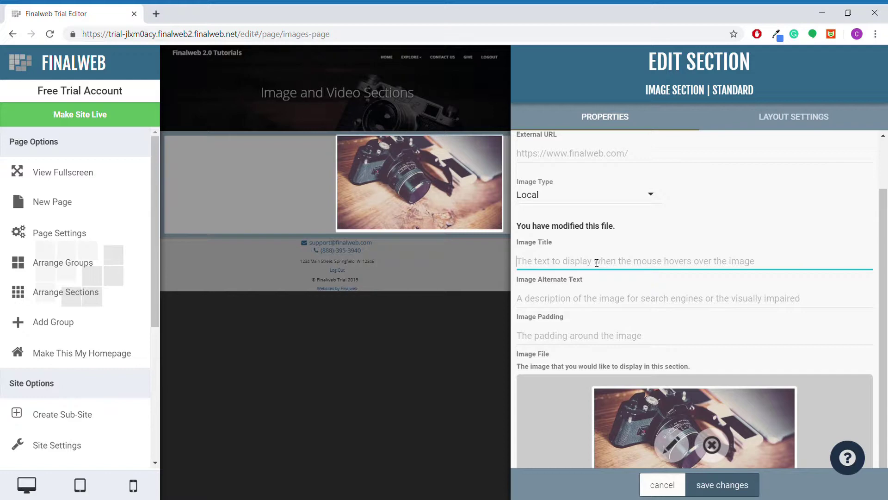
{"action": "type", "text": "My title"}
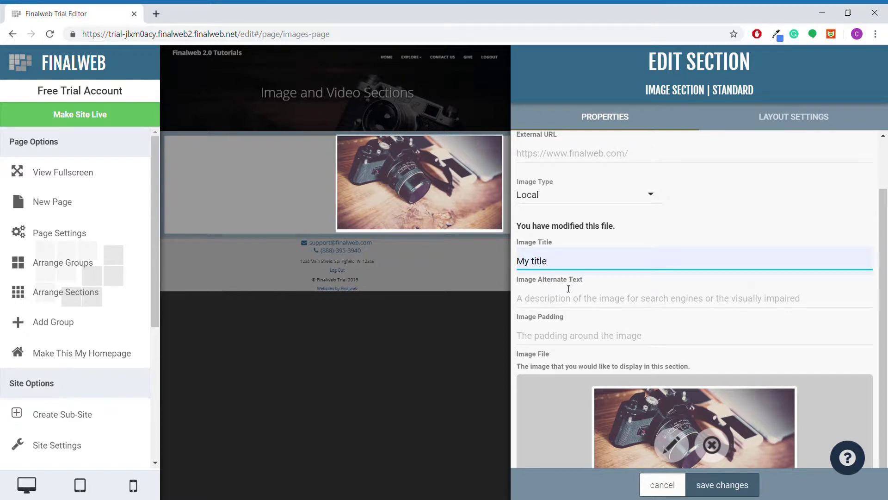
{"action": "left_click", "coordinate": [541, 298]}
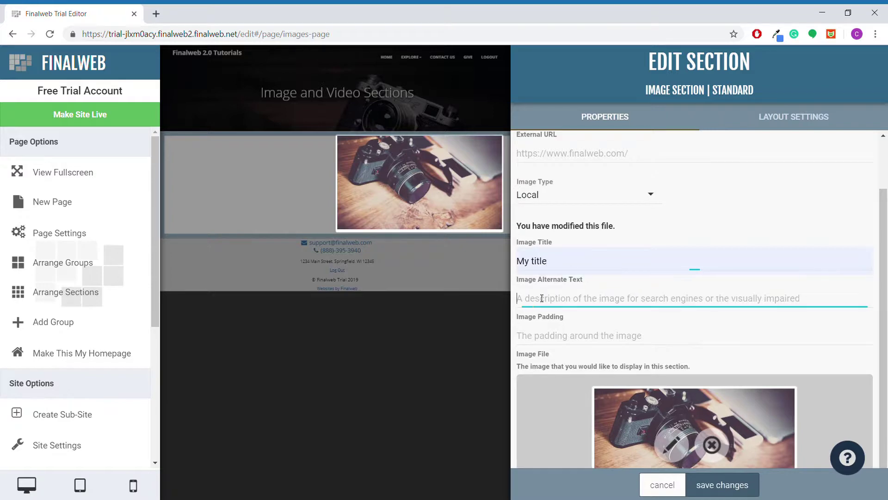
{"action": "type", "text": "Camera"}
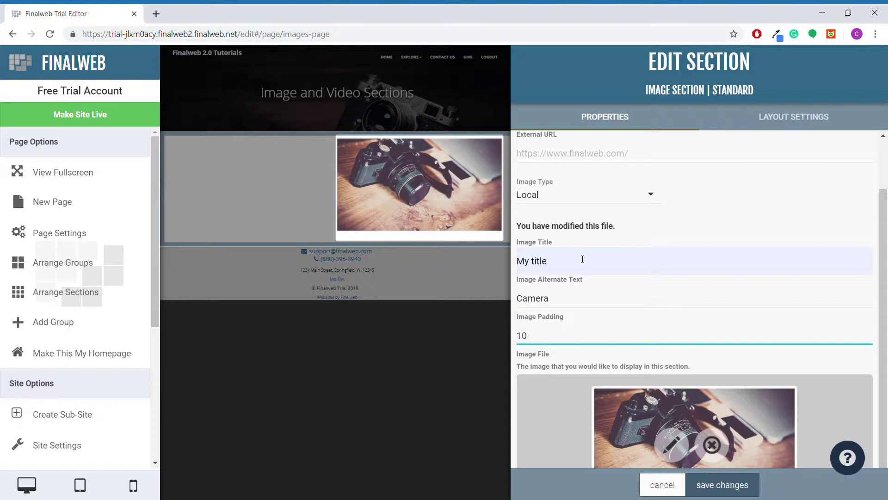
{"action": "scroll", "coordinate": [581, 257], "scroll_direction": "down", "scroll_amount": 3}
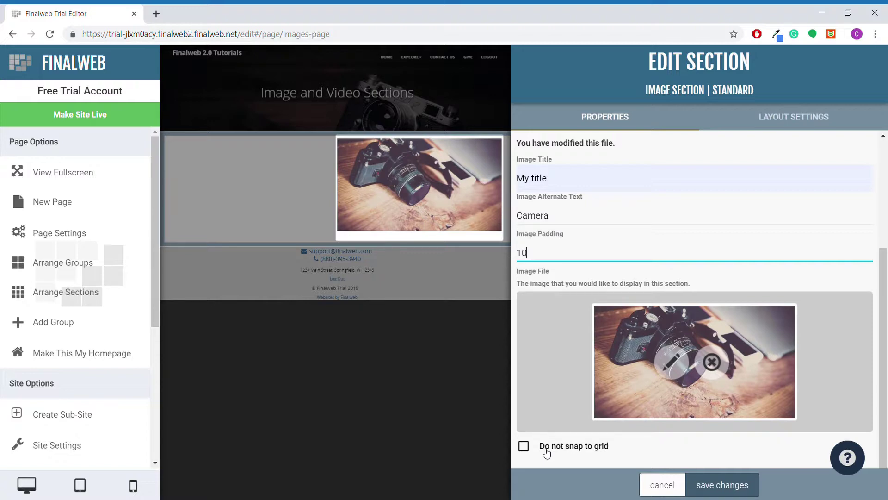
In Layout Settings, set border radius 30, border width 10 and border colour 761515.
{"action": "left_click", "coordinate": [780, 124]}
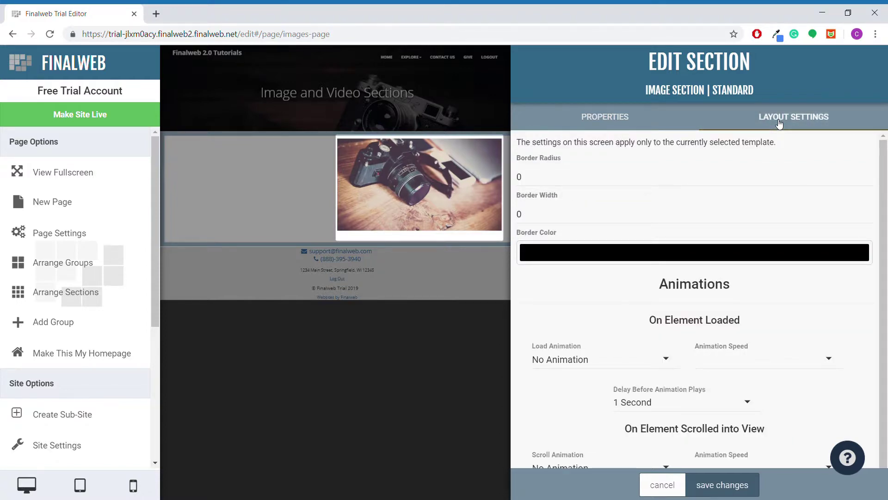
{"action": "left_click", "coordinate": [576, 179]}
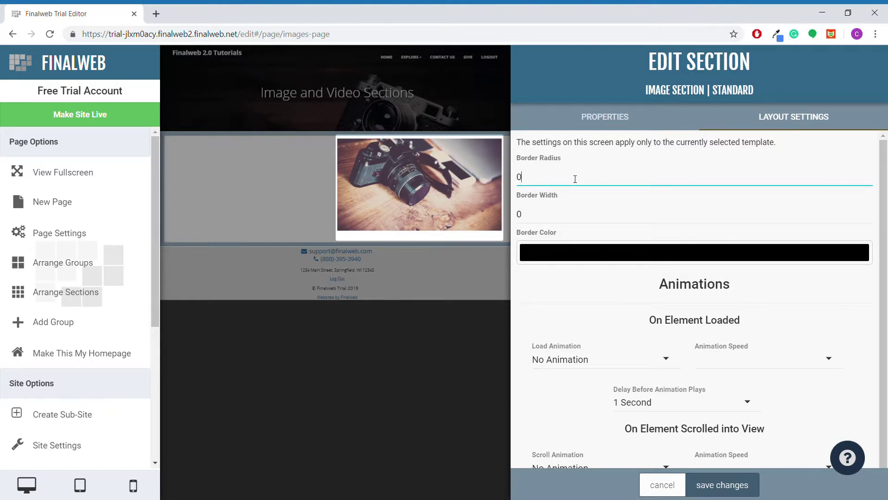
{"action": "type", "text": "30"}
{"action": "left_click", "coordinate": [580, 219]}
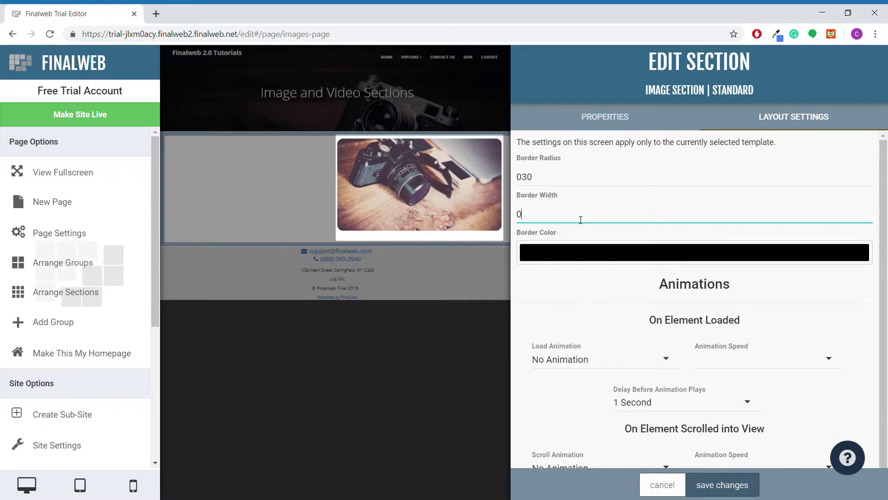
{"action": "type", "text": "10"}
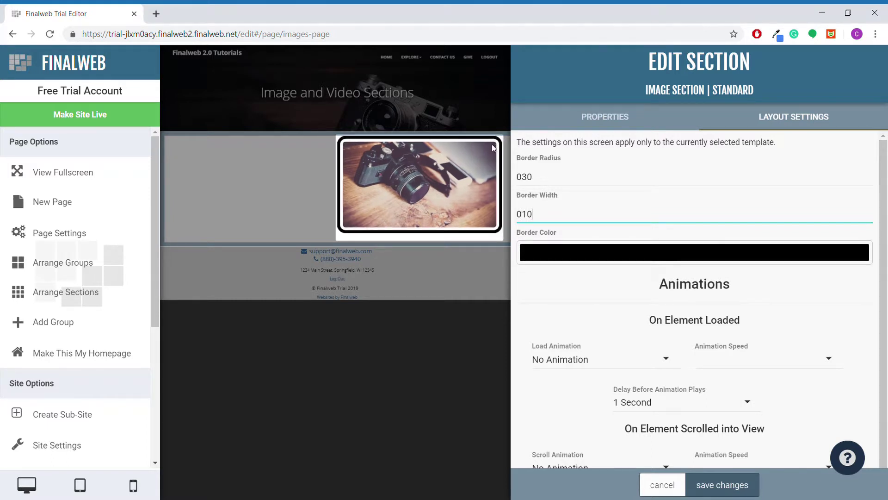
{"action": "left_click", "coordinate": [567, 252]}
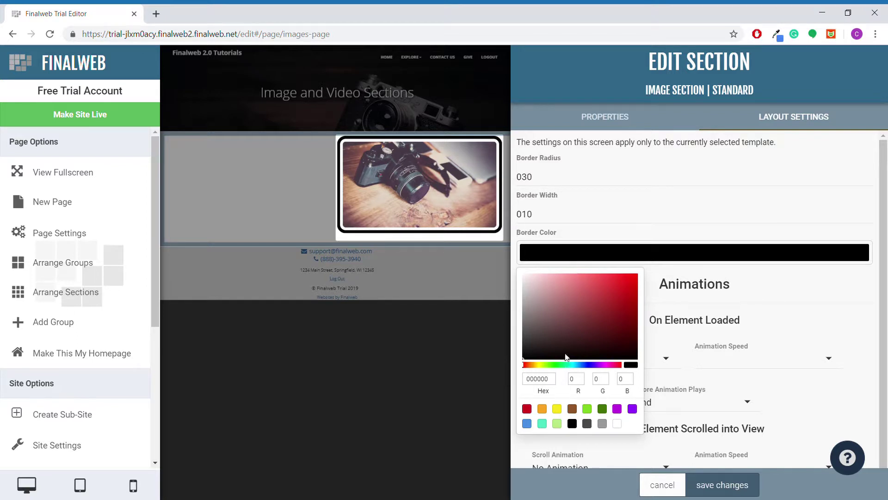
{"action": "left_click", "coordinate": [618, 320]}
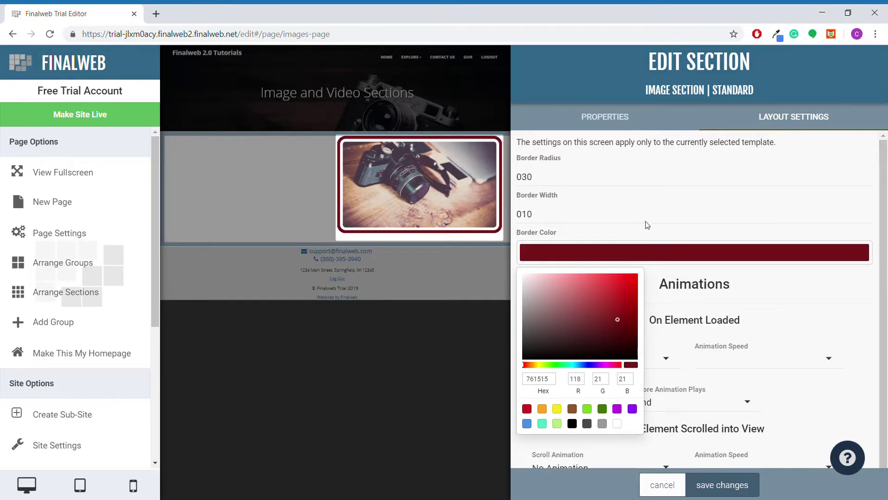
{"action": "left_click", "coordinate": [643, 232]}
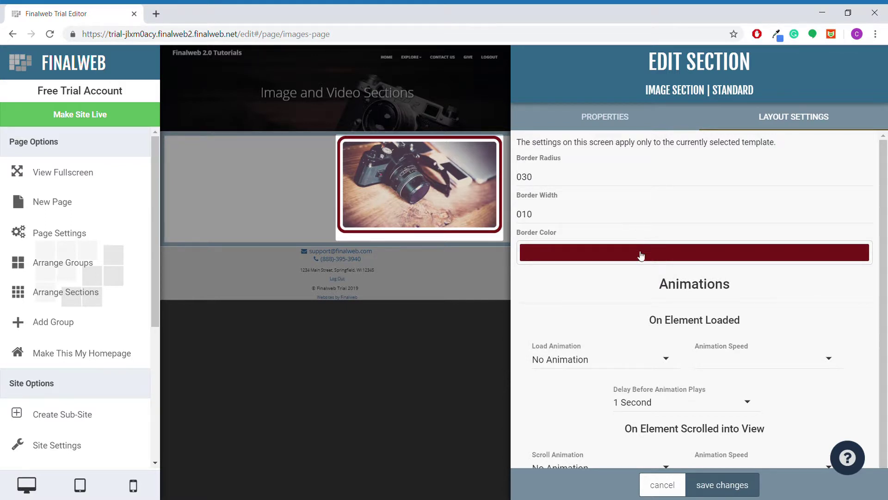
Set the load animation to Pulse at Default speed and save the image section.
{"action": "scroll", "coordinate": [628, 332], "scroll_direction": "down", "scroll_amount": 2}
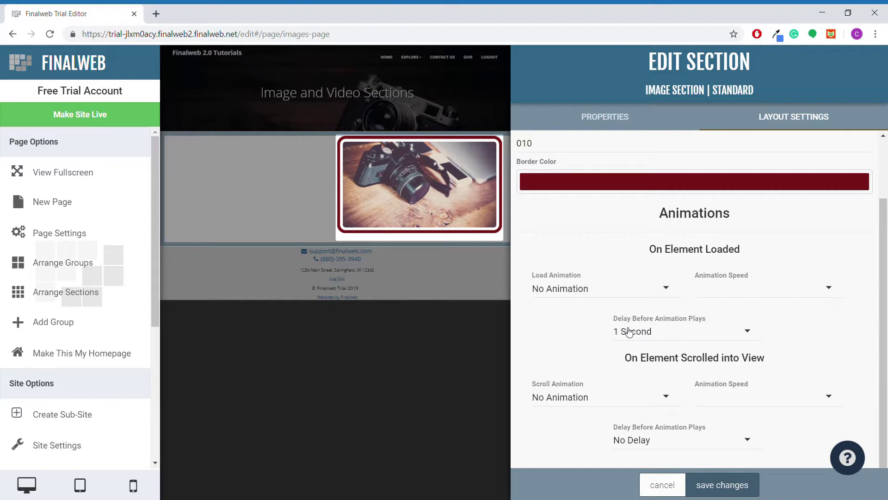
{"action": "left_click", "coordinate": [570, 294]}
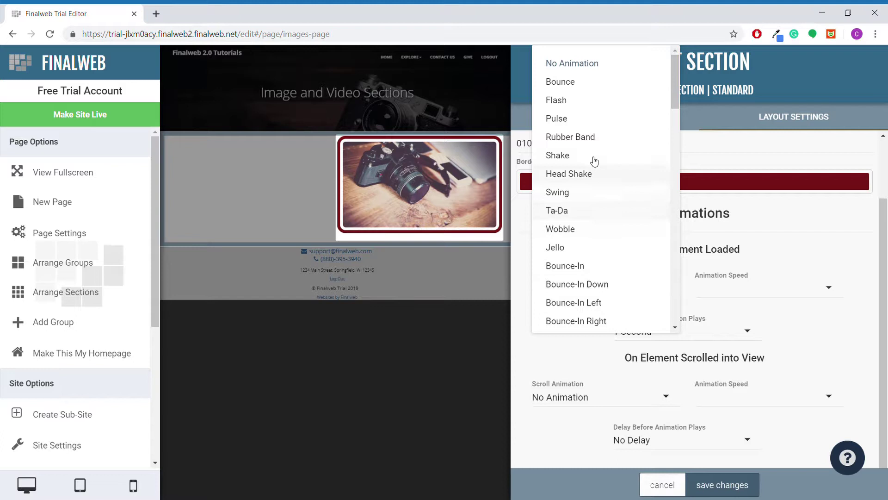
{"action": "left_click", "coordinate": [591, 119]}
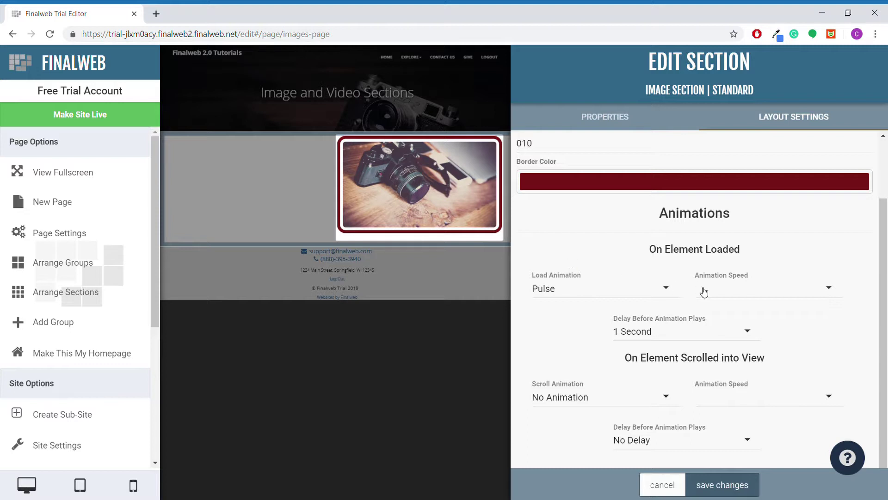
{"action": "left_click", "coordinate": [729, 288]}
{"action": "left_click", "coordinate": [734, 324]}
{"action": "left_click", "coordinate": [728, 486]}
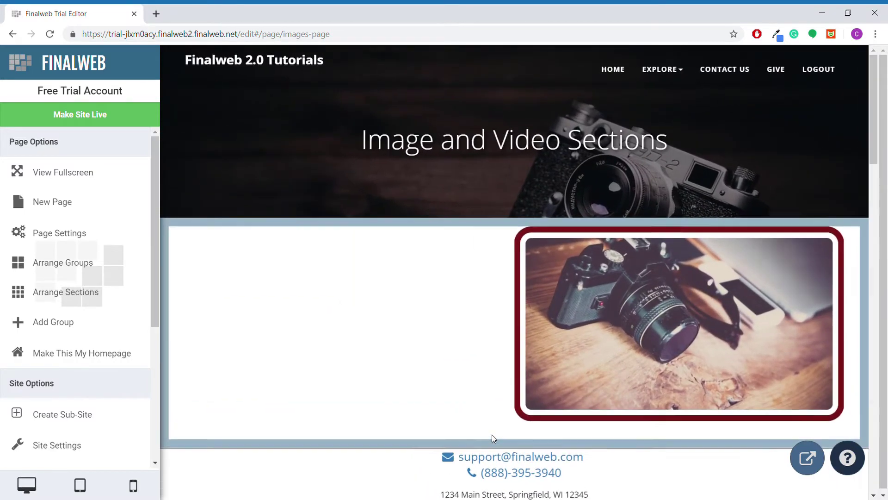
Add another section to the group and choose Video as its section type.
{"action": "mouse_move", "coordinate": [493, 437]}
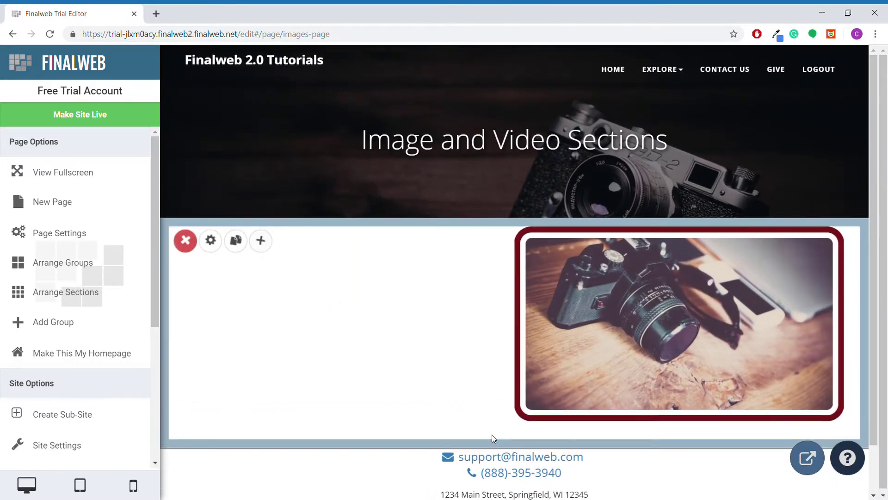
{"action": "left_click", "coordinate": [266, 249]}
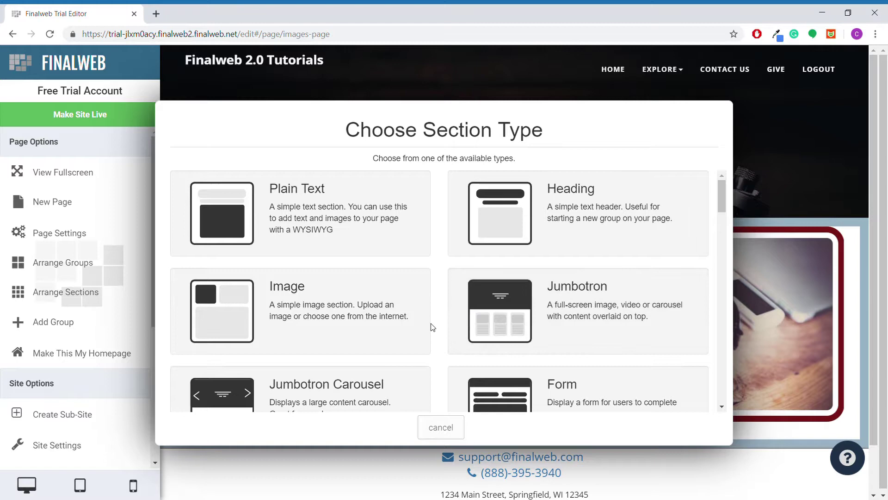
{"action": "scroll", "coordinate": [430, 327], "scroll_direction": "down", "scroll_amount": 9}
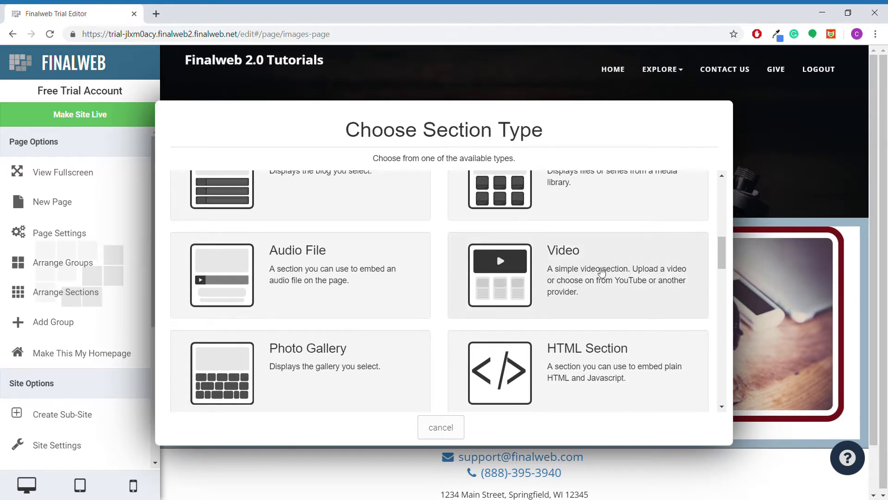
{"action": "left_click", "coordinate": [588, 276]}
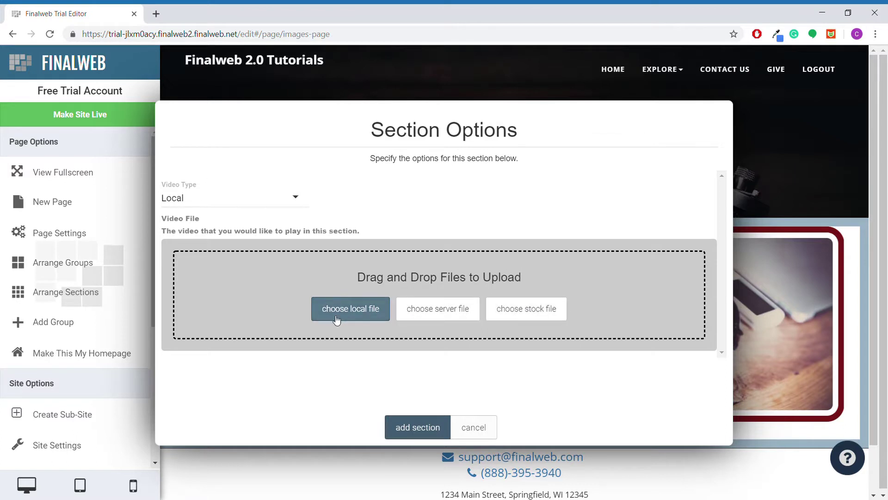
Set Video Type to YouTube, paste the tutorial video's link, and add the section.
{"action": "left_click", "coordinate": [220, 206]}
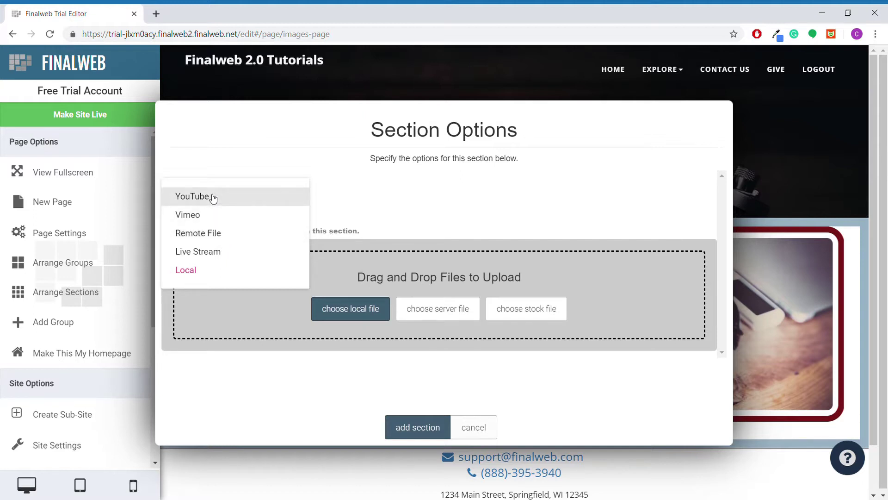
{"action": "left_click", "coordinate": [213, 198]}
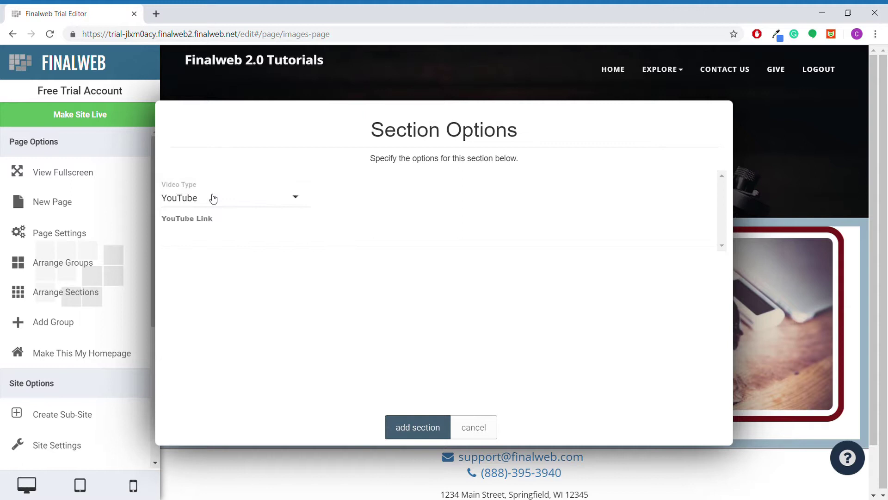
{"action": "left_click", "coordinate": [252, 248]}
{"action": "type", "text": "https://www.youtube.com/watch?v=epKjyzKr9SA"}
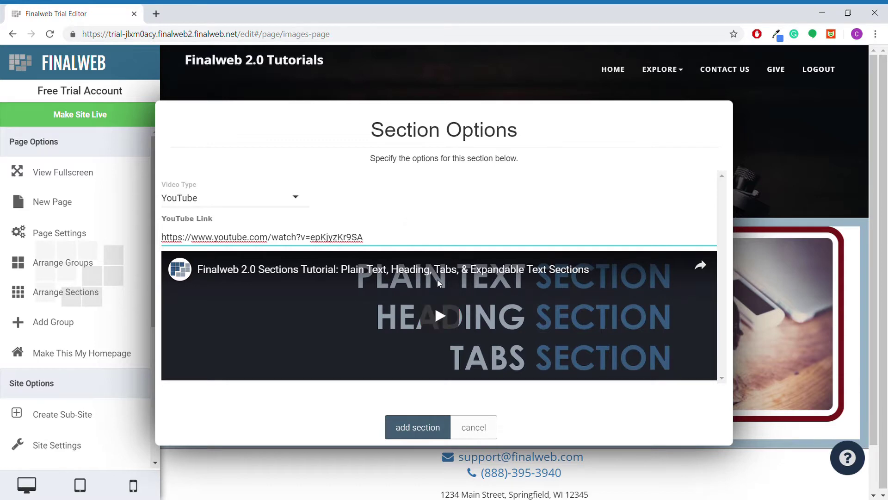
{"action": "left_click", "coordinate": [419, 426]}
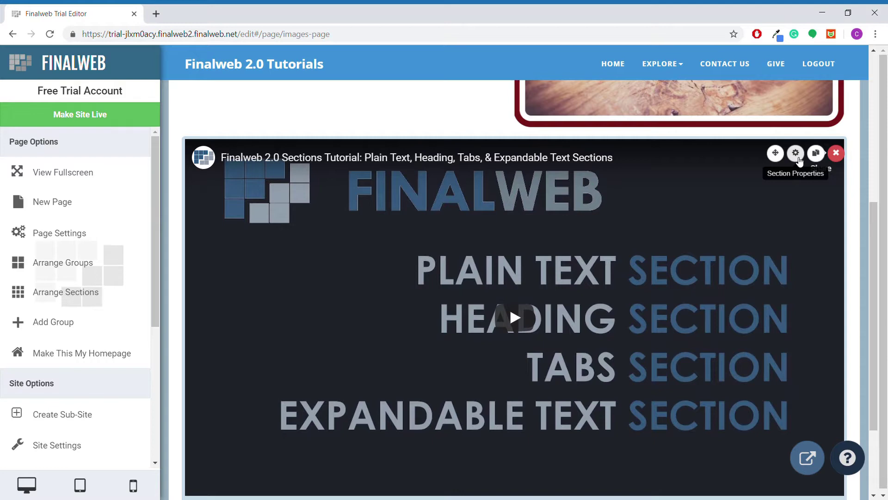
Keep YouTube as the video source and lower the video section's height from 620 to 420.
{"action": "left_click", "coordinate": [796, 154]}
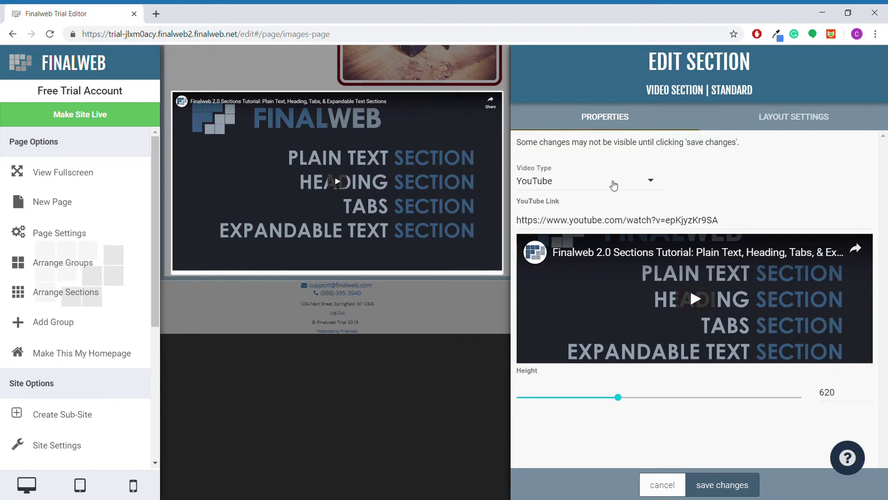
{"action": "left_click", "coordinate": [613, 185]}
{"action": "left_click", "coordinate": [689, 181]}
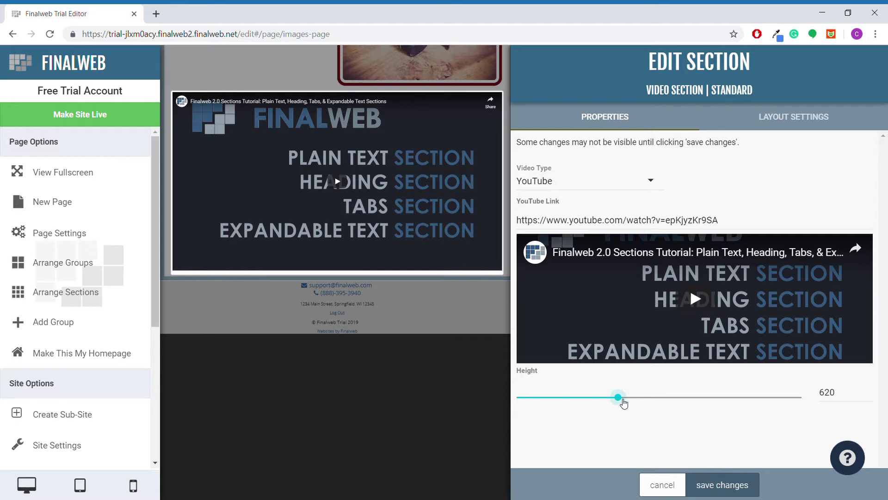
{"action": "left_click", "coordinate": [622, 397]}
{"action": "left_click_drag", "start_coordinate": [623, 403], "coordinate": [555, 401]}
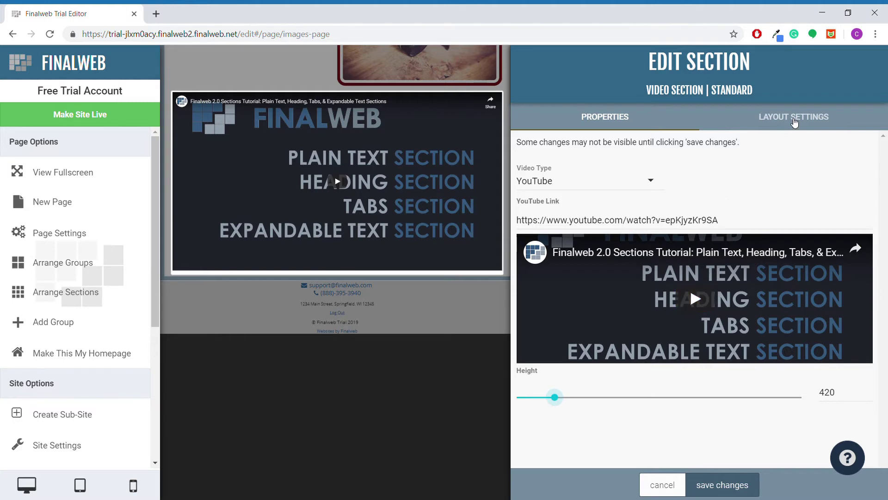
Save the video section's new settings and reload the page.
{"action": "left_click", "coordinate": [794, 121]}
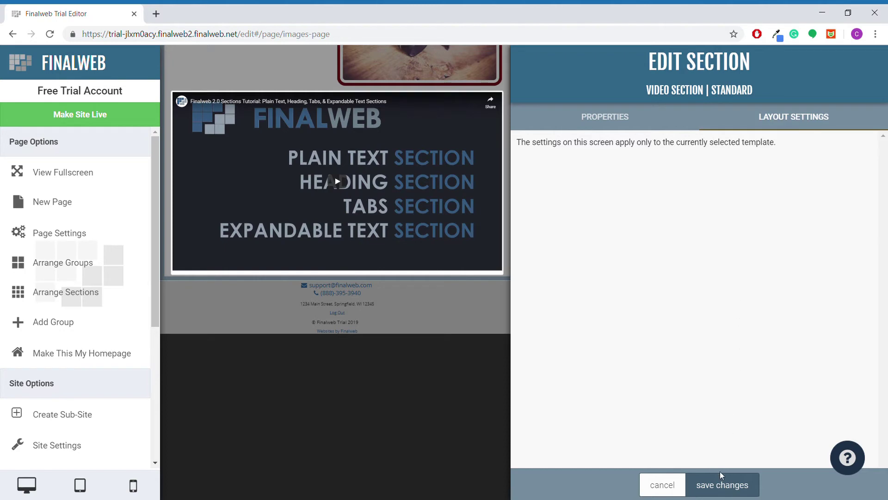
{"action": "left_click", "coordinate": [722, 484]}
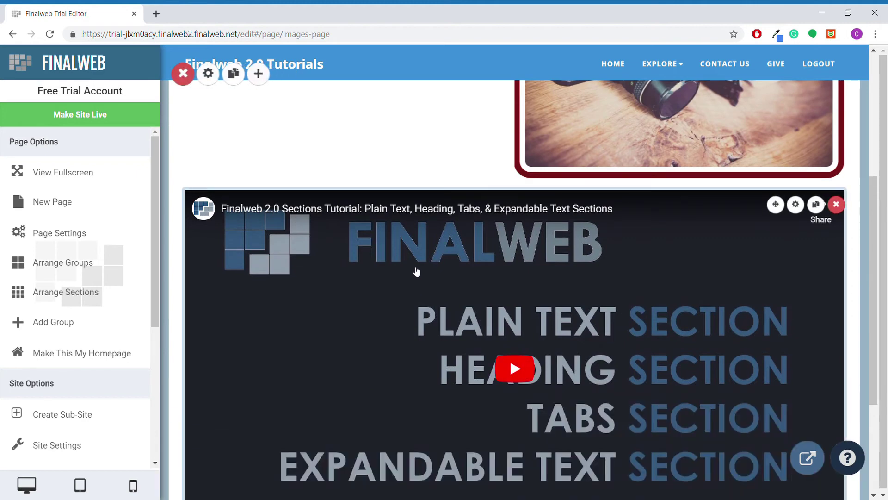
{"action": "scroll", "coordinate": [451, 326], "scroll_direction": "down", "scroll_amount": 1}
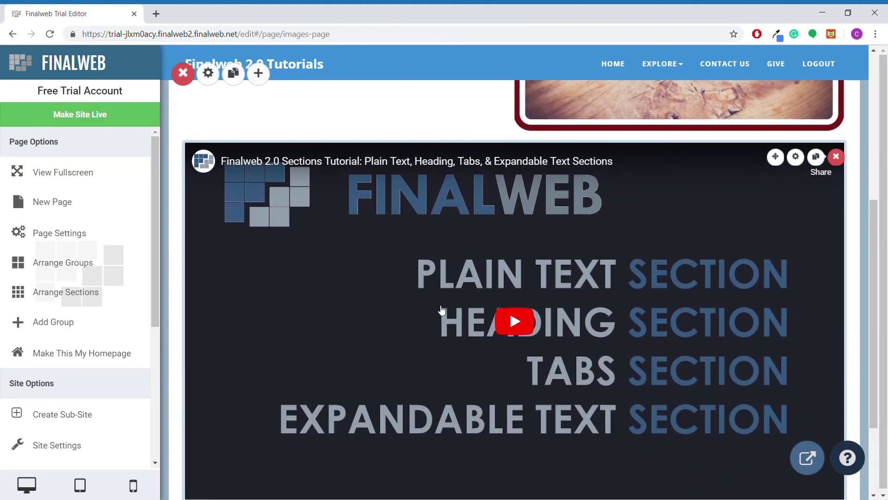
{"action": "key", "text": "F5"}
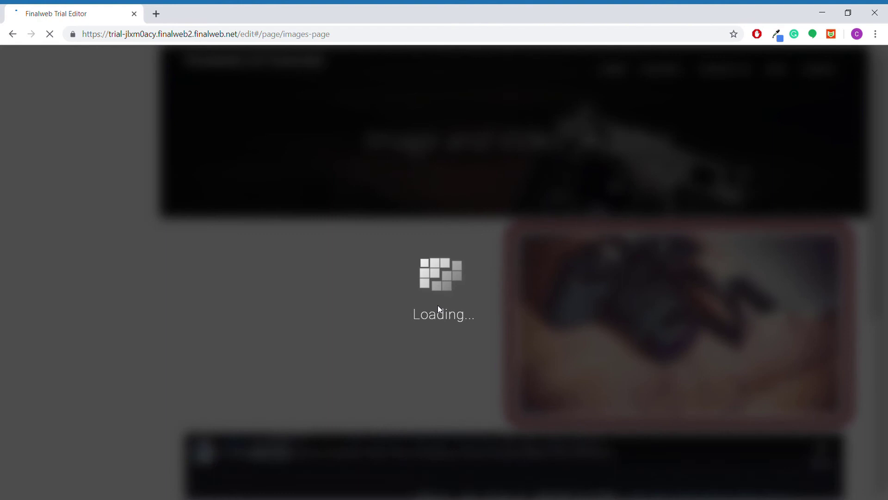
Scroll the reloaded page to the shortened YouTube video beneath the maroon-bordered camera image.
{"action": "scroll", "coordinate": [440, 308], "scroll_direction": "down", "scroll_amount": 6}
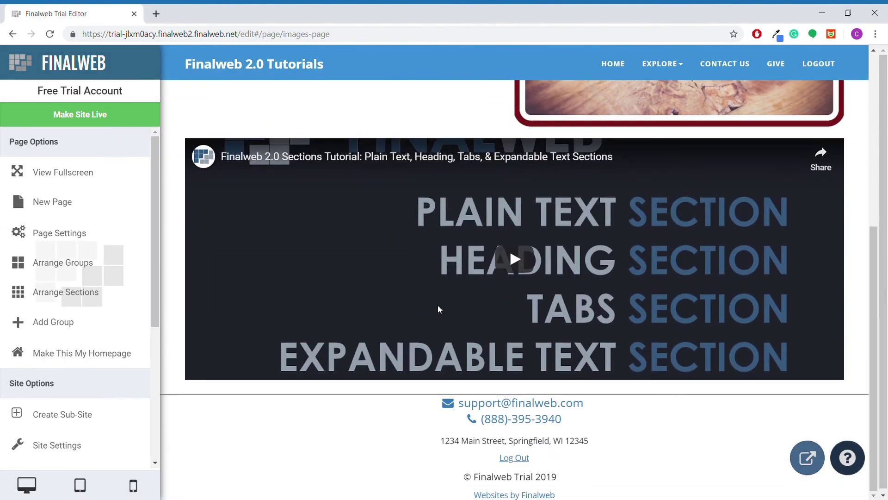
{"action": "mouse_move", "coordinate": [349, 297]}
{"action": "scroll", "coordinate": [374, 279], "scroll_direction": "up", "scroll_amount": 2}
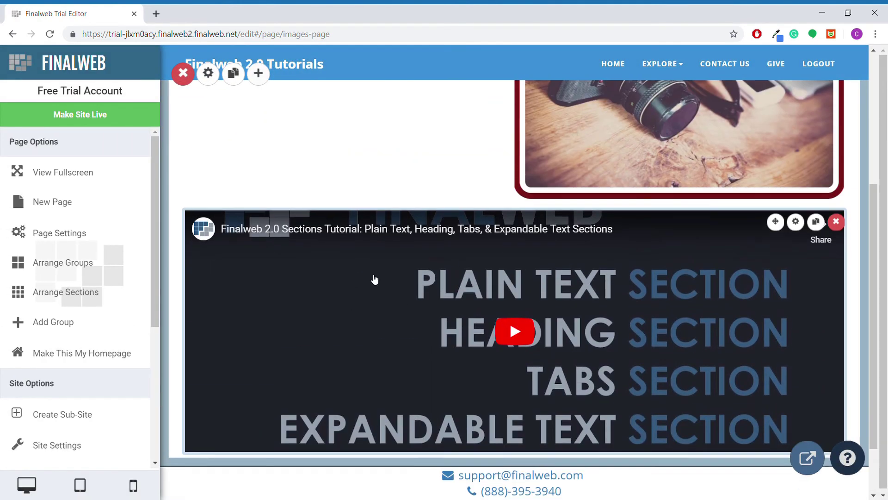
{"action": "scroll", "coordinate": [343, 334], "scroll_direction": "down", "scroll_amount": 1}
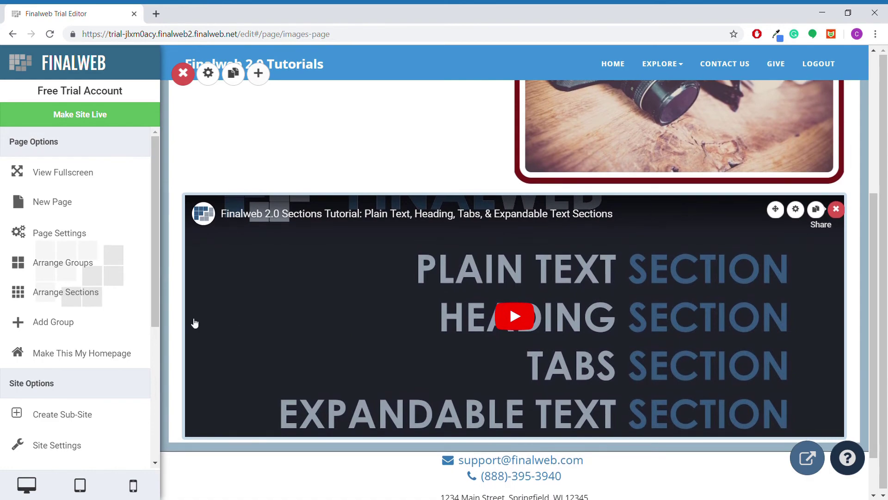
Resize the YouTube video section to half width, placing it beside the camera image in one row.
{"action": "left_click", "coordinate": [111, 297]}
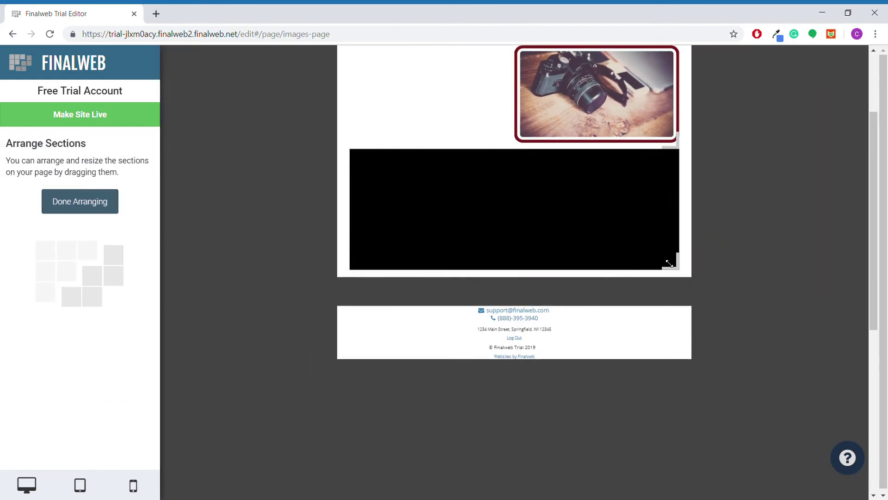
{"action": "left_click_drag", "start_coordinate": [669, 264], "coordinate": [497, 200]}
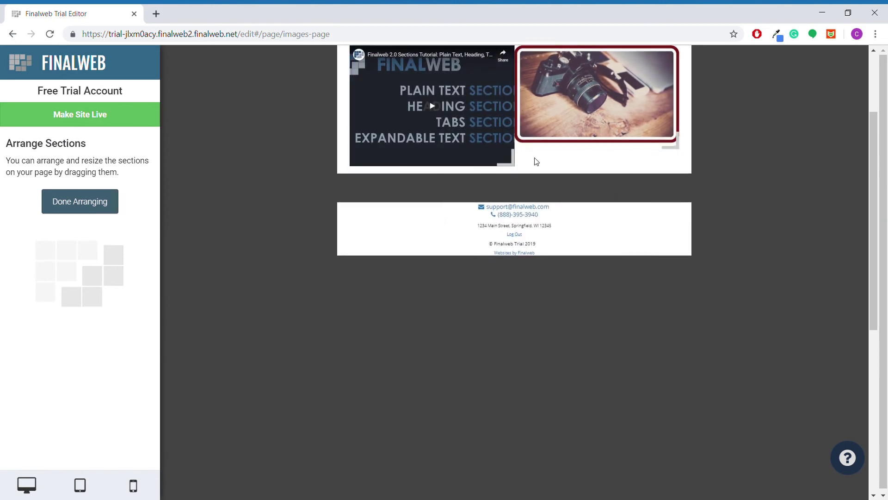
{"action": "scroll", "coordinate": [536, 161], "scroll_direction": "up", "scroll_amount": 1}
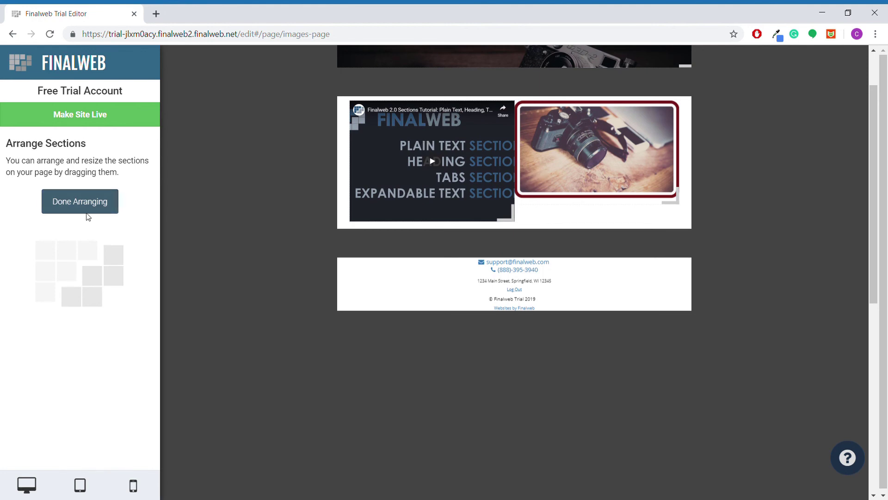
{"action": "left_click", "coordinate": [87, 206]}
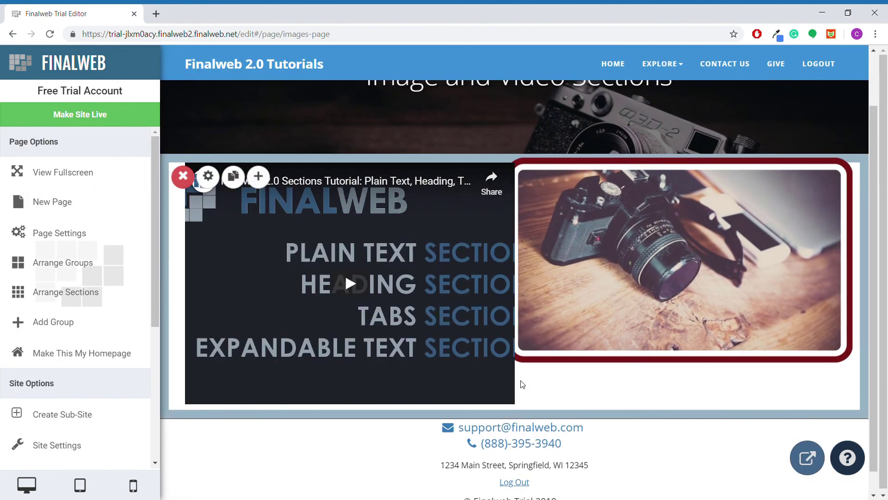